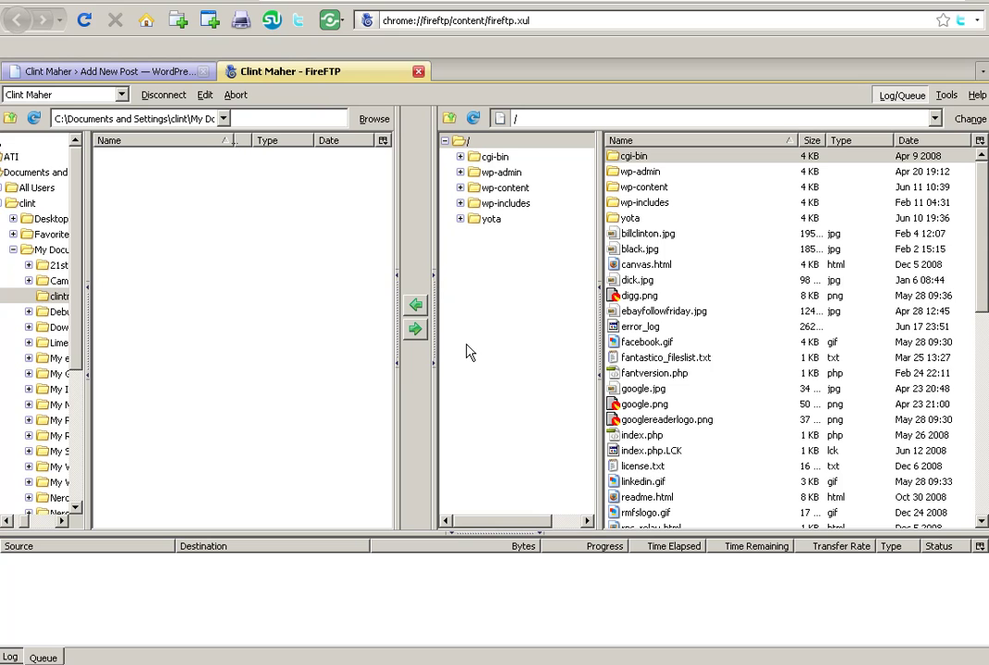
# Create a new directory named mochahost in the server's root folder.
pyautogui.click(160, 95)
pyautogui.rightClick(730, 294)
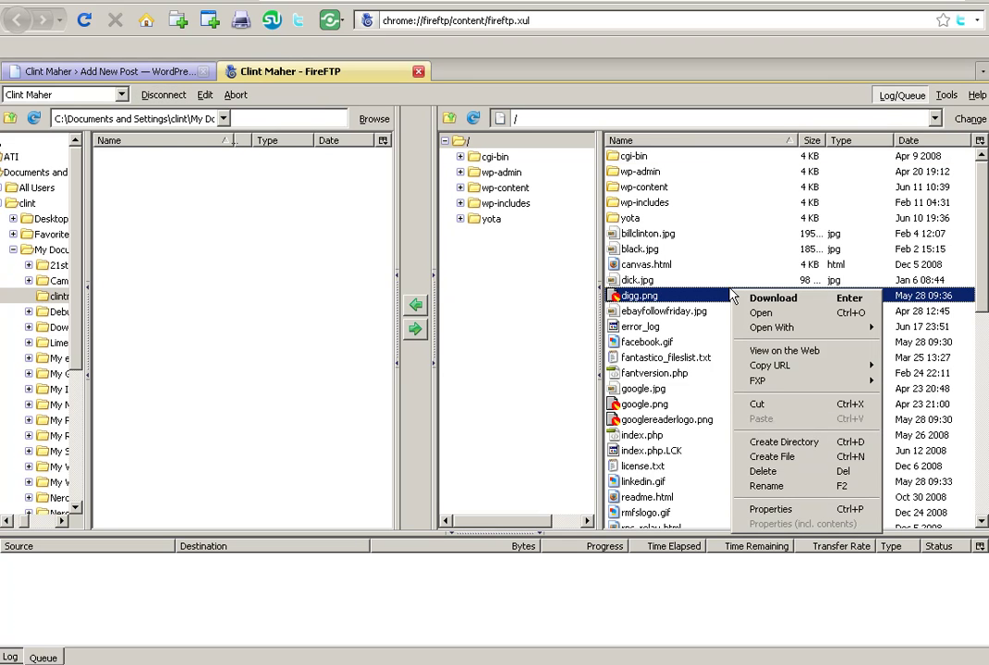
pyautogui.click(775, 444)
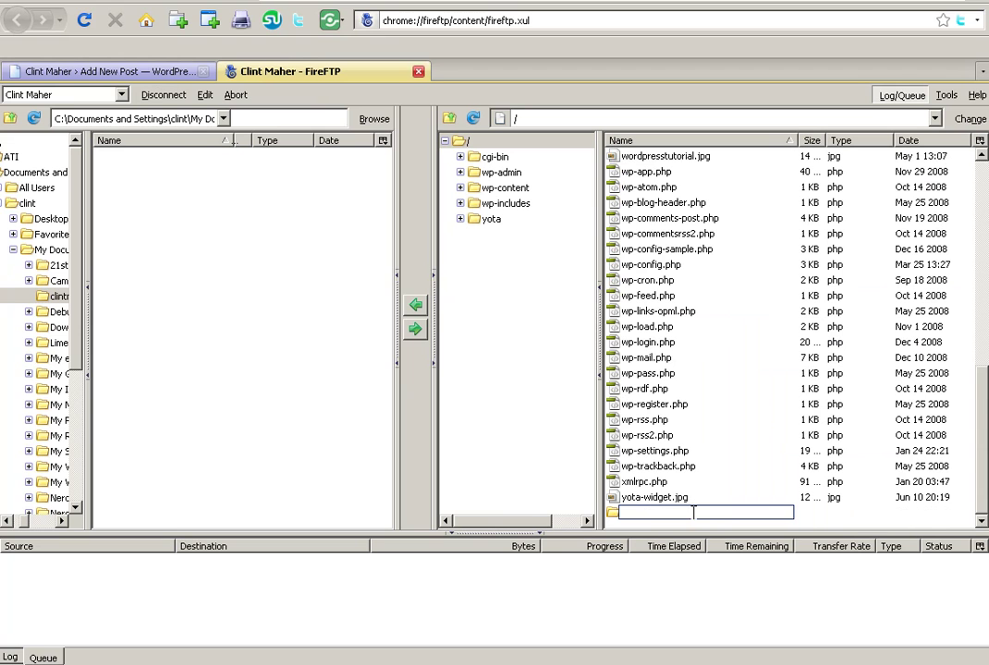
pyautogui.write('m')
pyautogui.write('ochaho')
pyautogui.write('st')
pyautogui.press('Return')
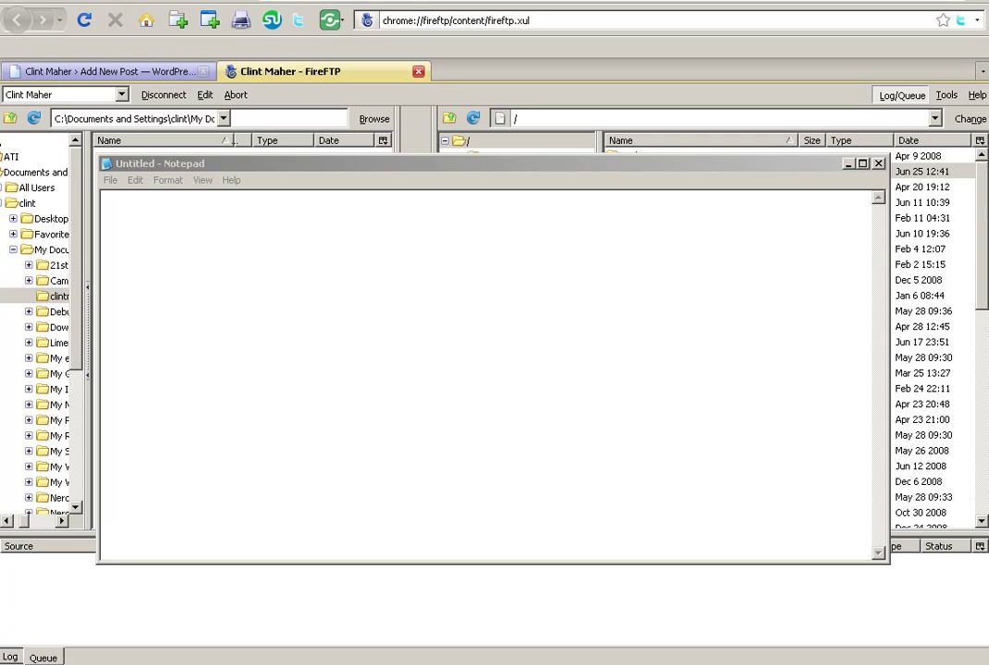
# Paste the one-line PHP header redirect to the mochasupport affiliate URL into the blank document.
pyautogui.click(138, 237)
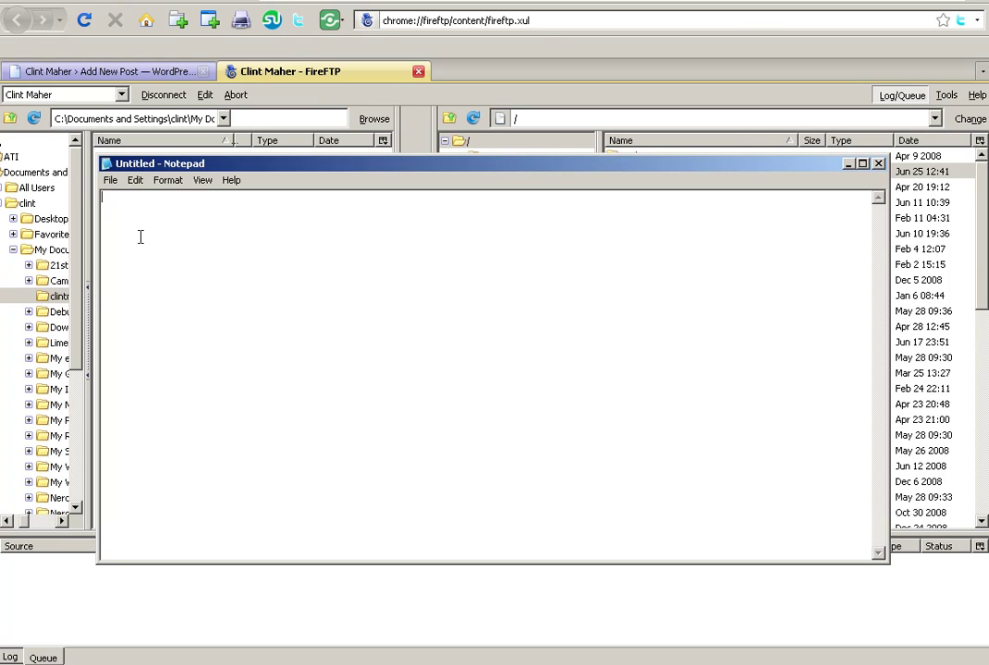
pyautogui.rightClick(138, 236)
pyautogui.click(166, 298)
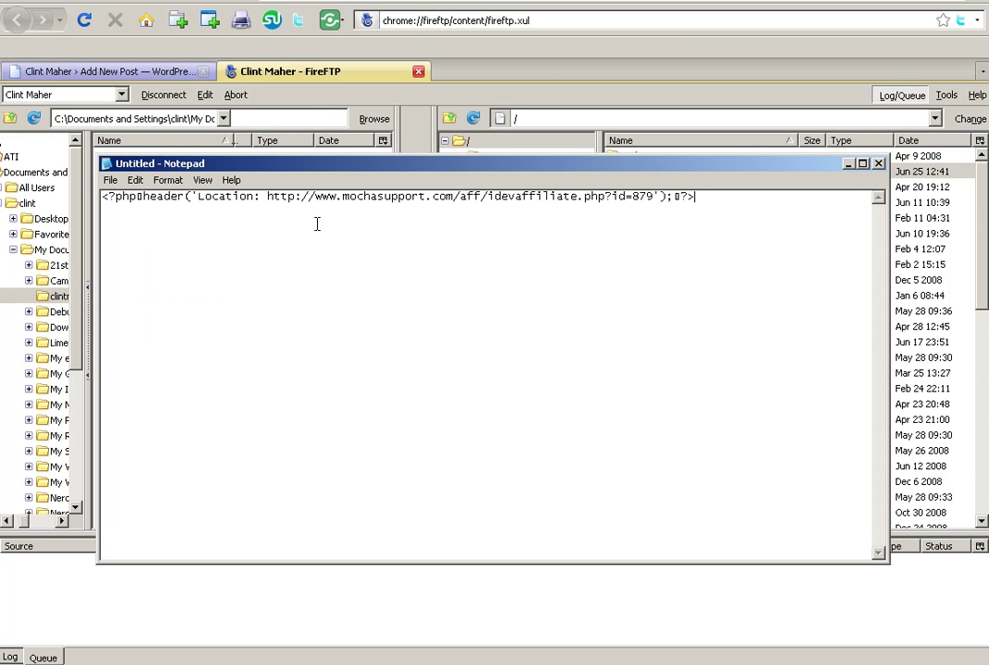
# Save the redirect script as index.php with Save as type set to All Files.
pyautogui.click(109, 180)
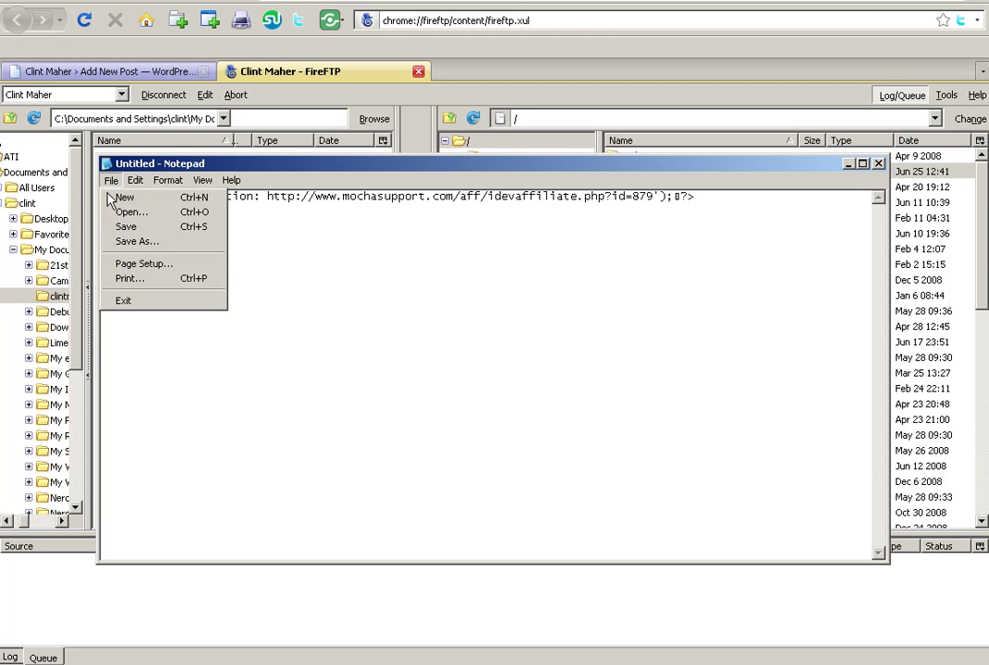
pyautogui.click(124, 244)
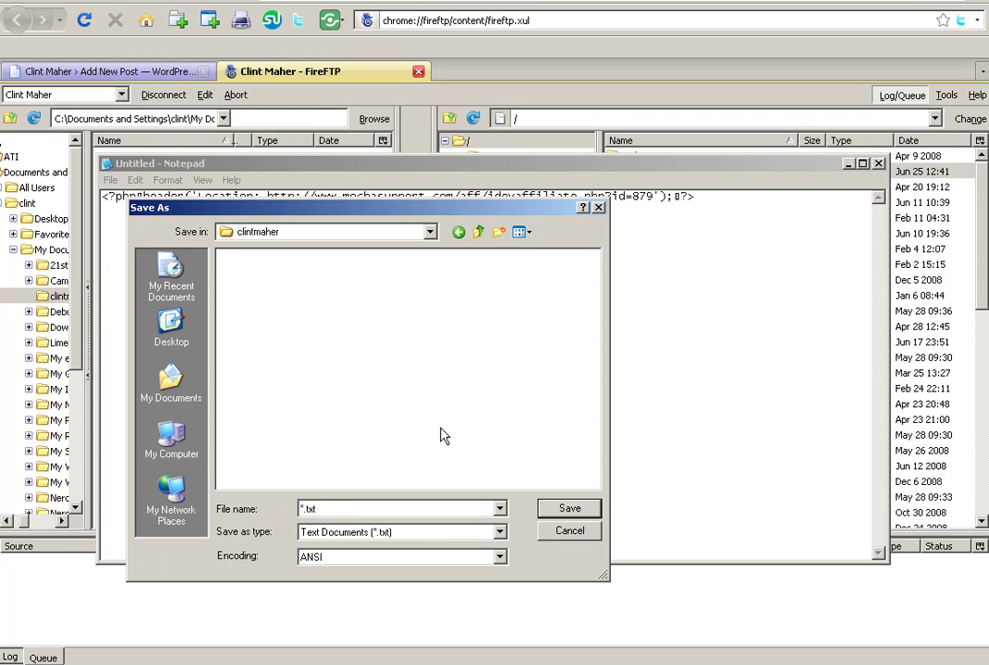
pyautogui.click(351, 510)
pyautogui.write('inde')
pyautogui.write('x')
pyautogui.write('.php')
pyautogui.click(499, 534)
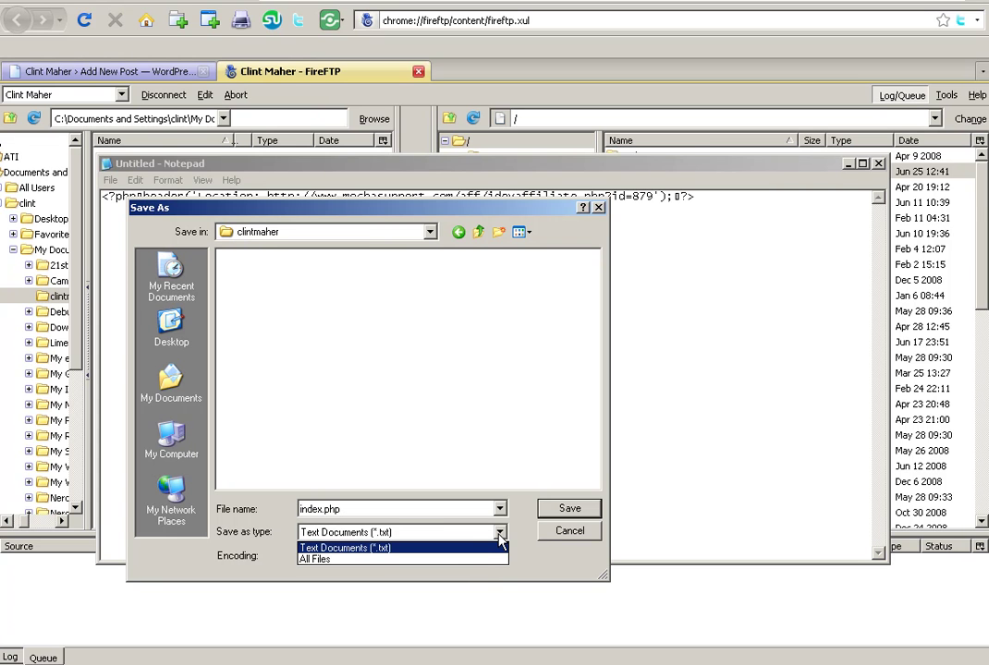
pyautogui.click(487, 559)
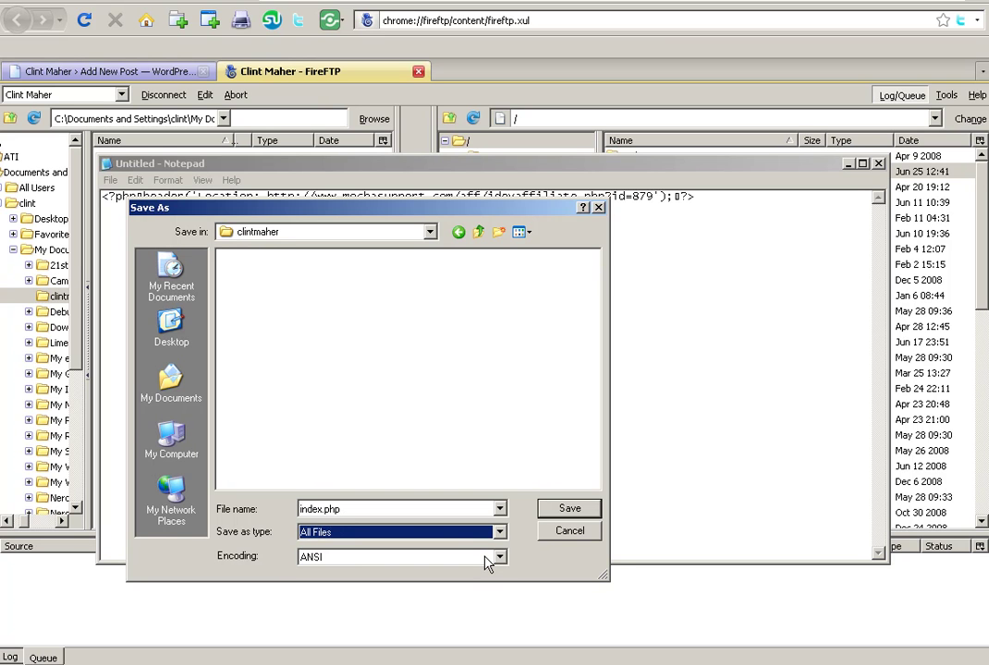
pyautogui.click(571, 510)
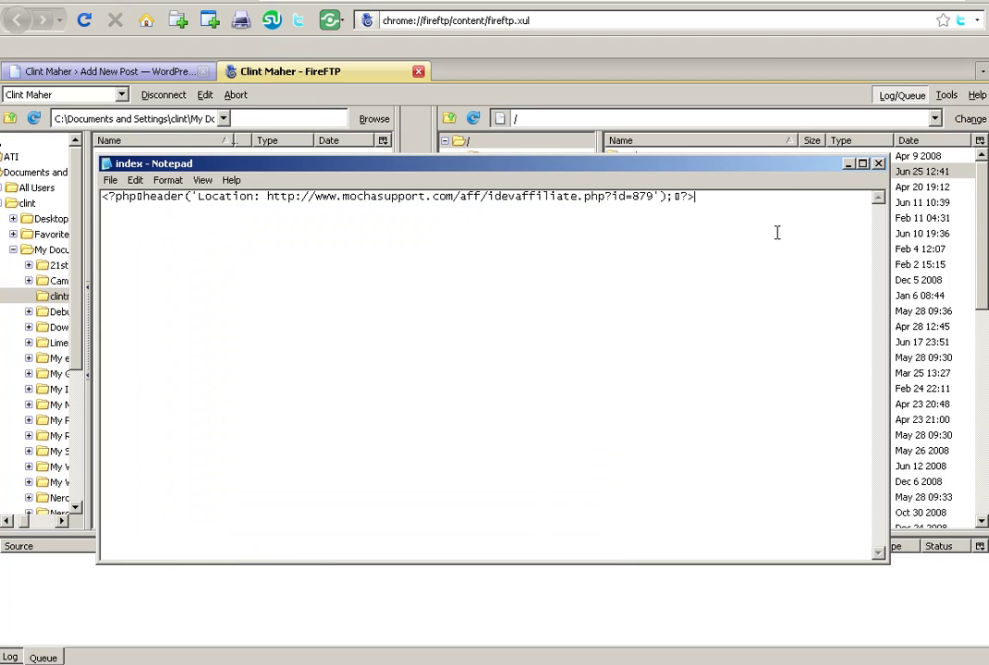
# Close Notepad and upload index.php from the local clintmaher folder into the remote mochahost folder.
pyautogui.click(878, 165)
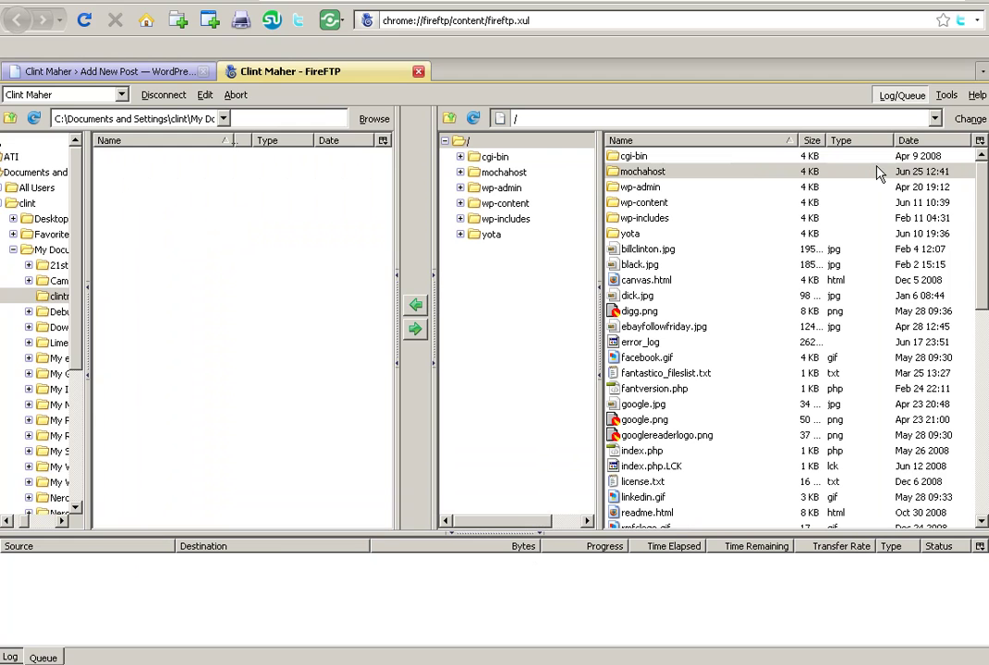
pyautogui.click(55, 296)
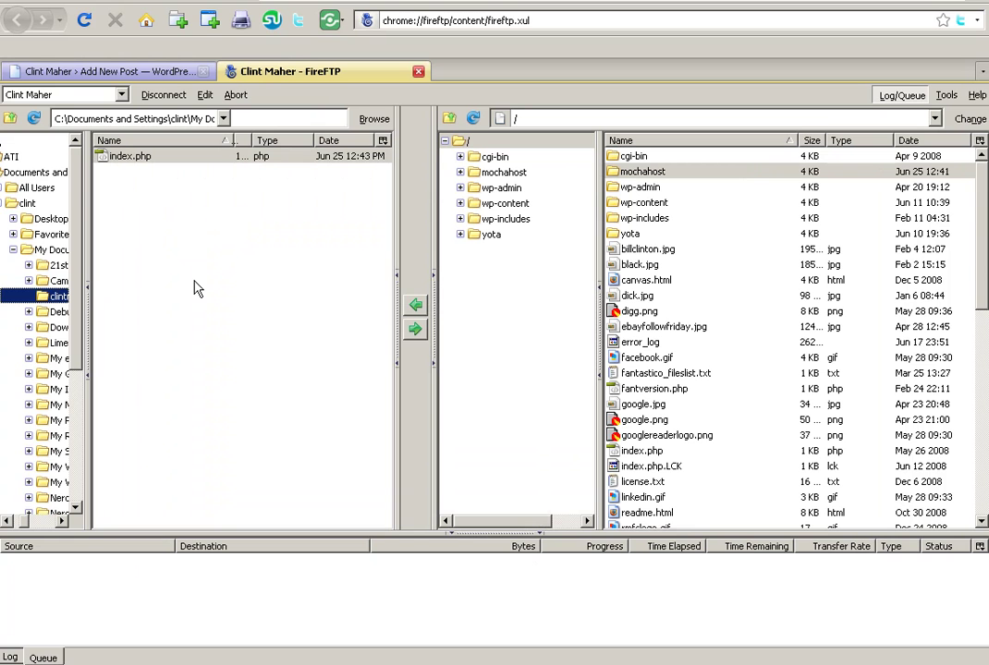
pyautogui.click(130, 161)
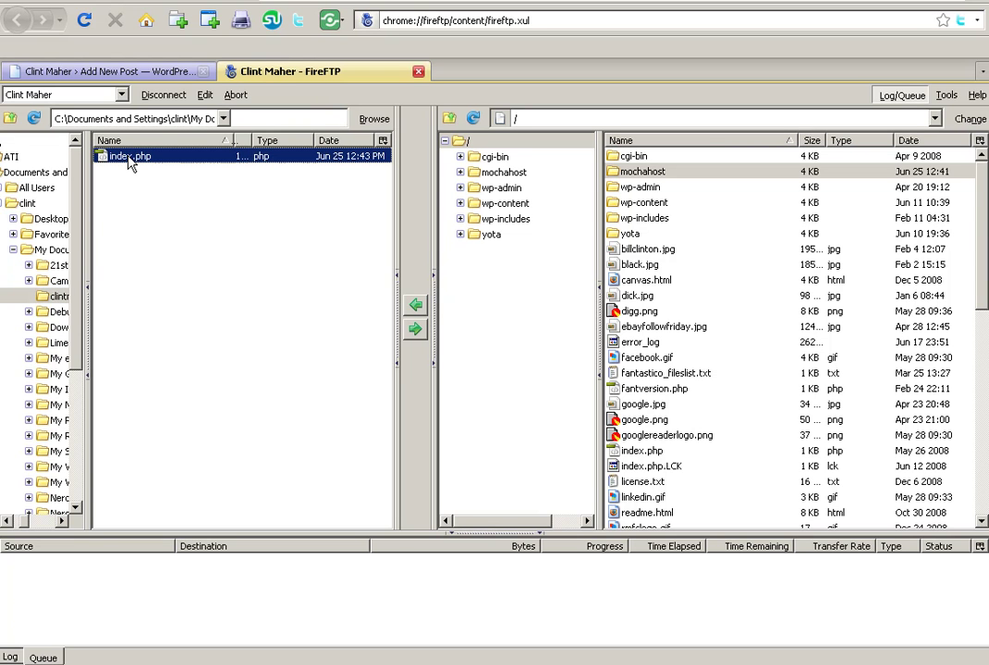
pyautogui.moveTo(153, 156); pyautogui.dragTo(629, 175)
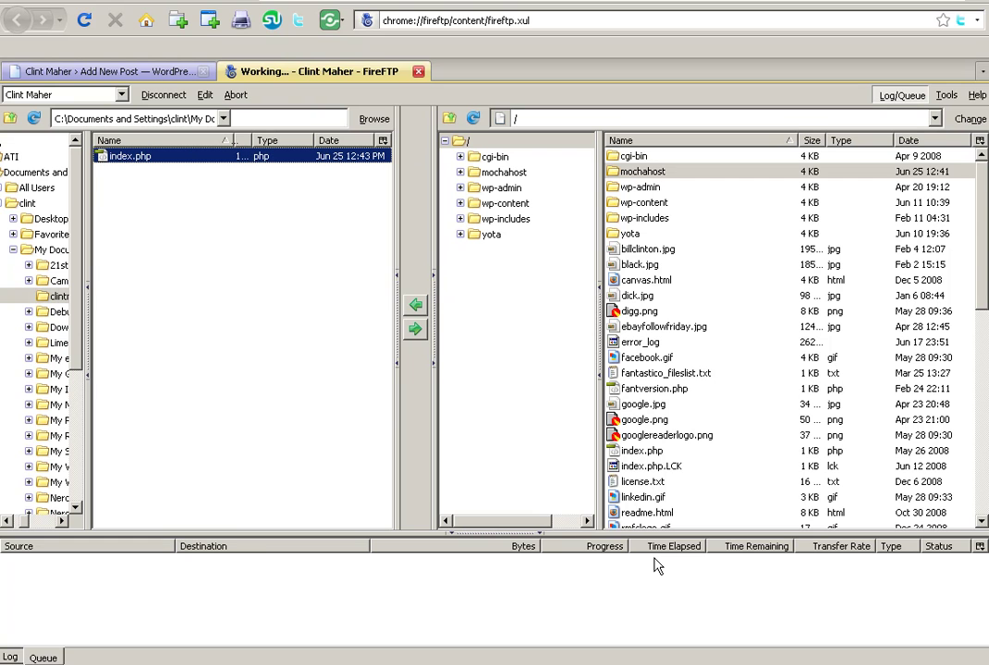